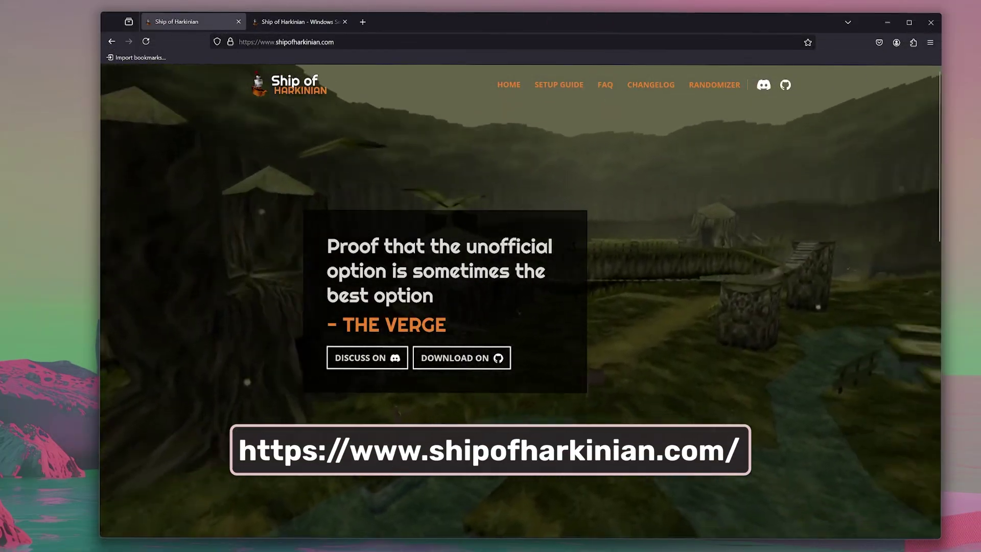
# - Download the Windows build of MacReady Foxtrot 8.0.5 from its GitHub release page and extract the zip archive
pyautogui.click(459, 360)
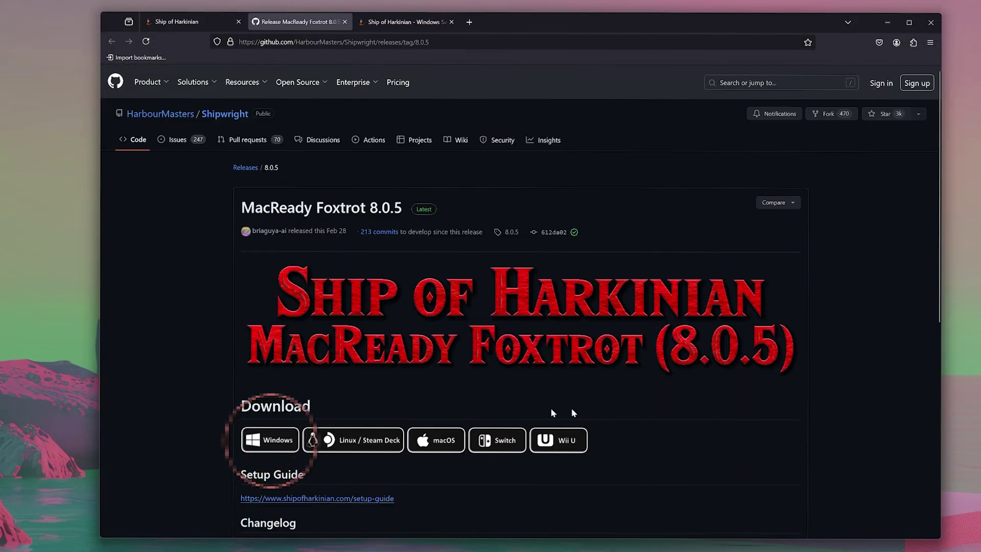
pyautogui.click(277, 440)
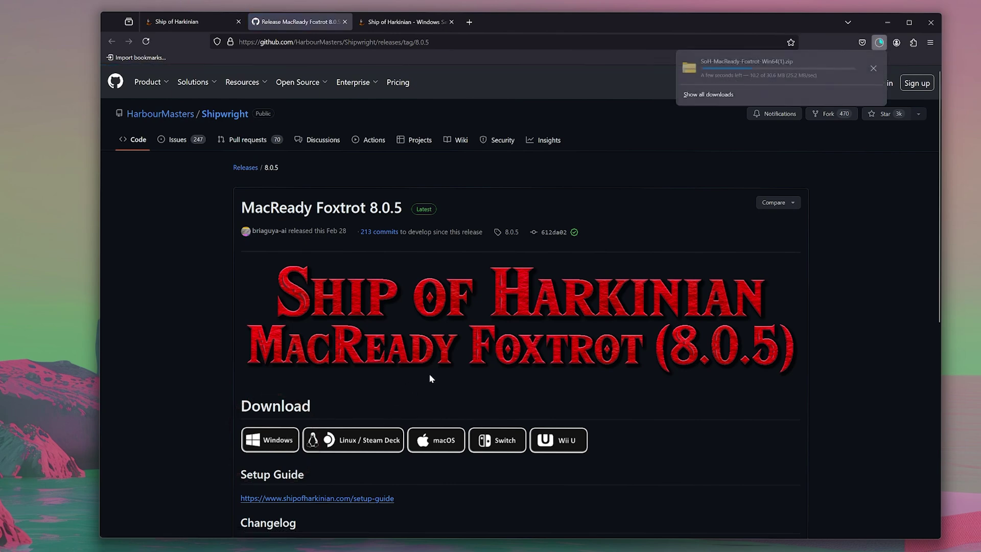
pyautogui.rightClick(56, 69)
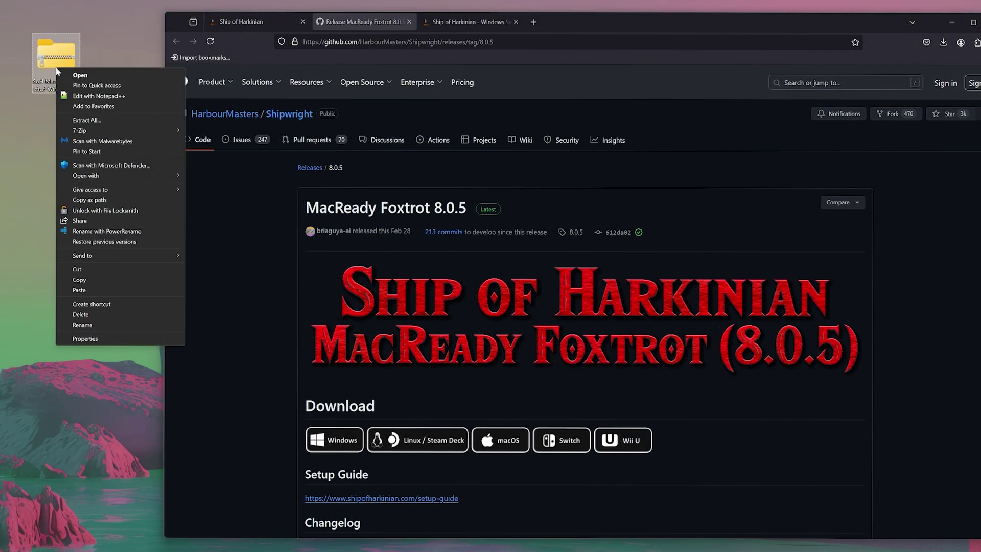
pyautogui.click(97, 119)
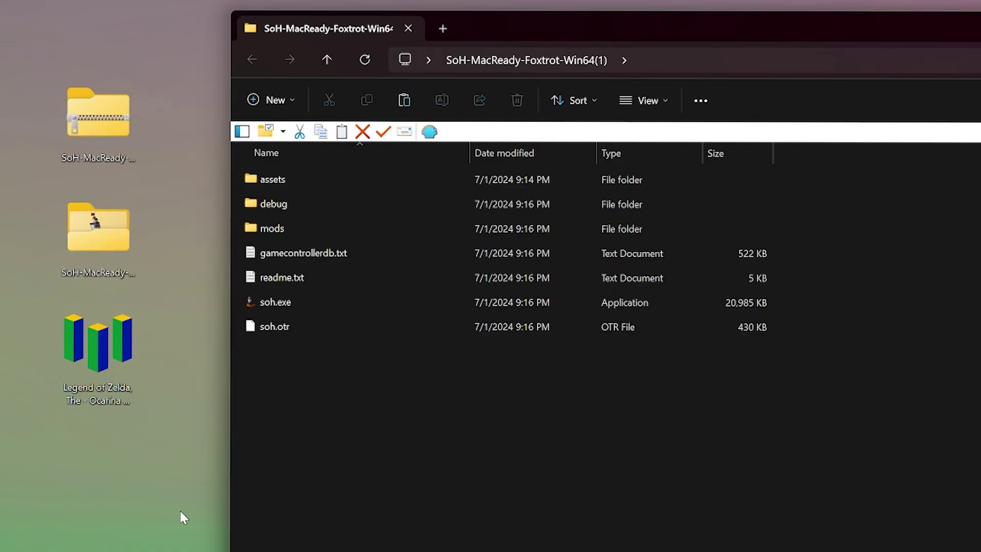
# - Move the Ocarina of Time ROM into the extracted folder and run soh.exe to generate the OTR file from that ROM only
pyautogui.moveTo(100, 342); pyautogui.dragTo(372, 444)
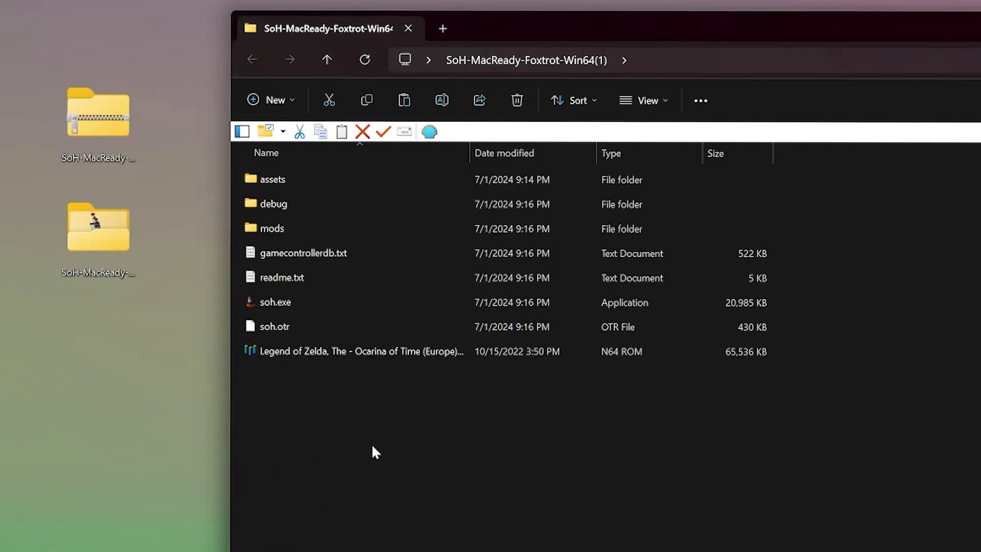
pyautogui.doubleClick(287, 293)
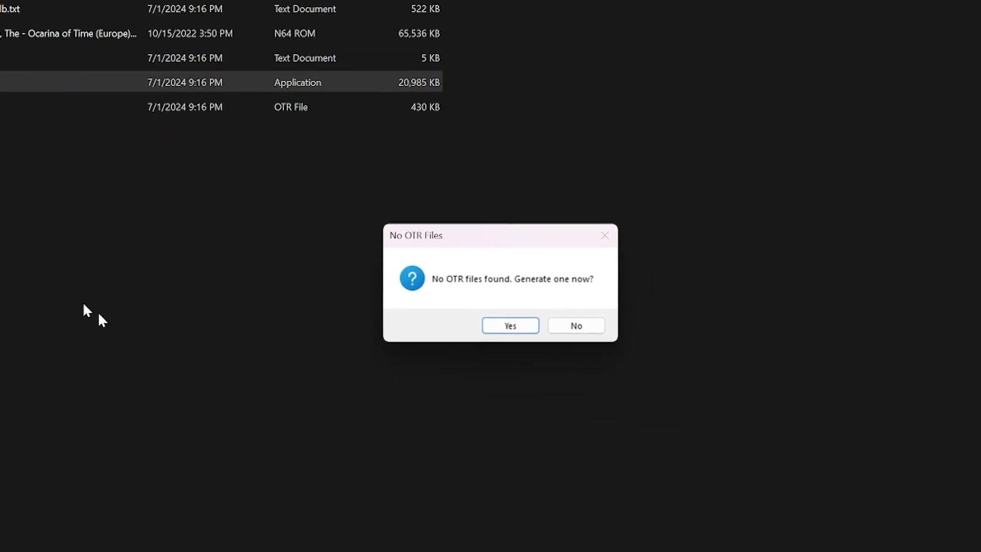
pyautogui.click(521, 325)
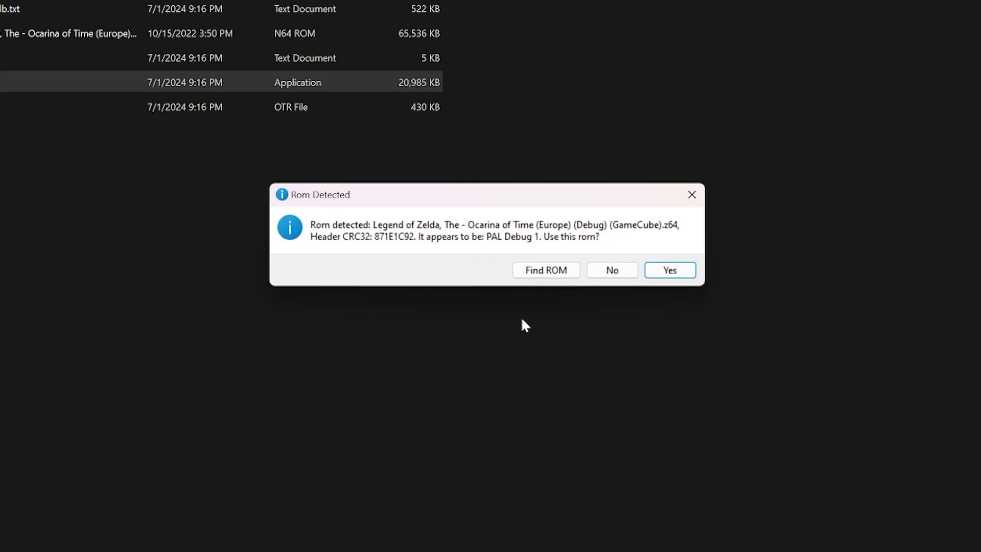
pyautogui.click(681, 274)
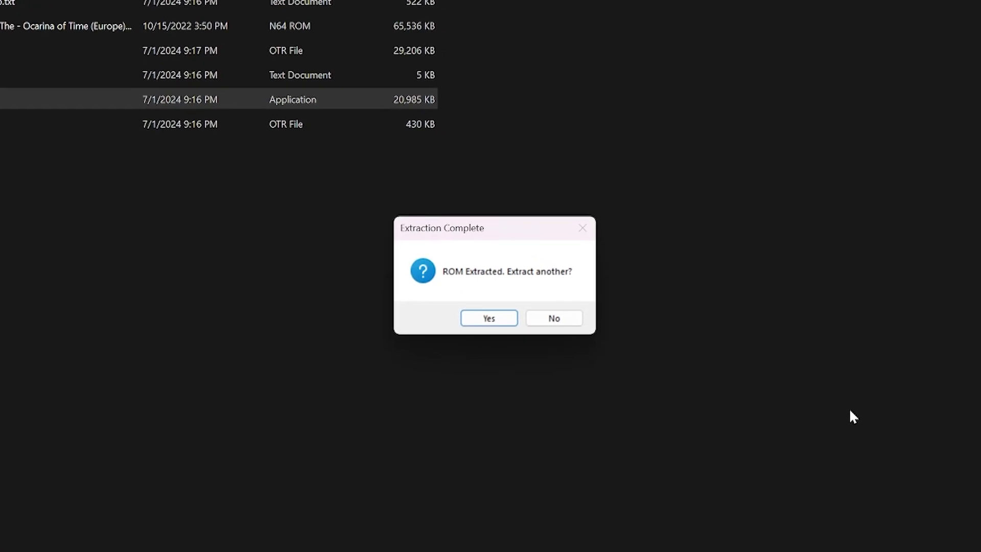
pyautogui.click(559, 318)
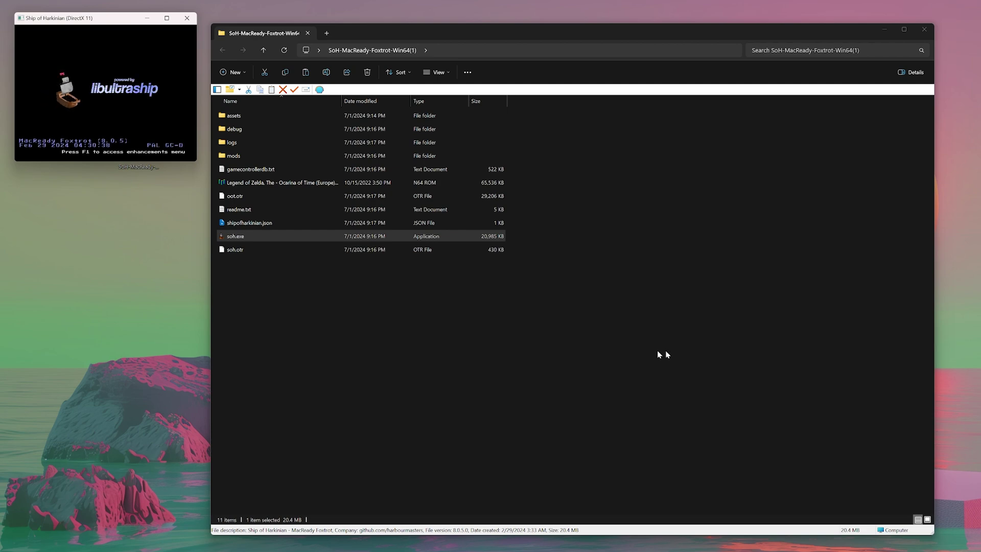
# - Move the game window away from the desktop corner, show its menu bar and open the controller mapping settings
pyautogui.moveTo(114, 24); pyautogui.dragTo(344, 121)
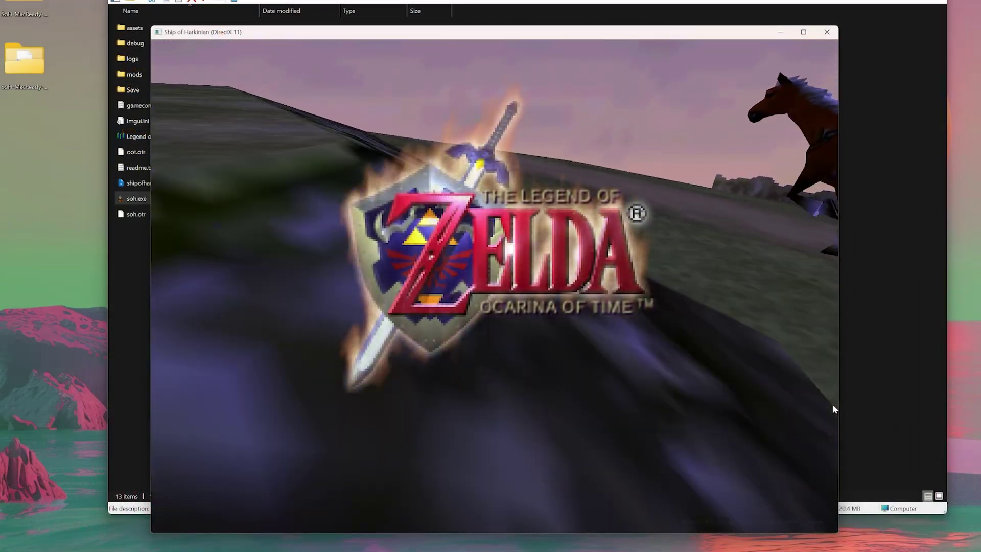
pyautogui.press('F1')
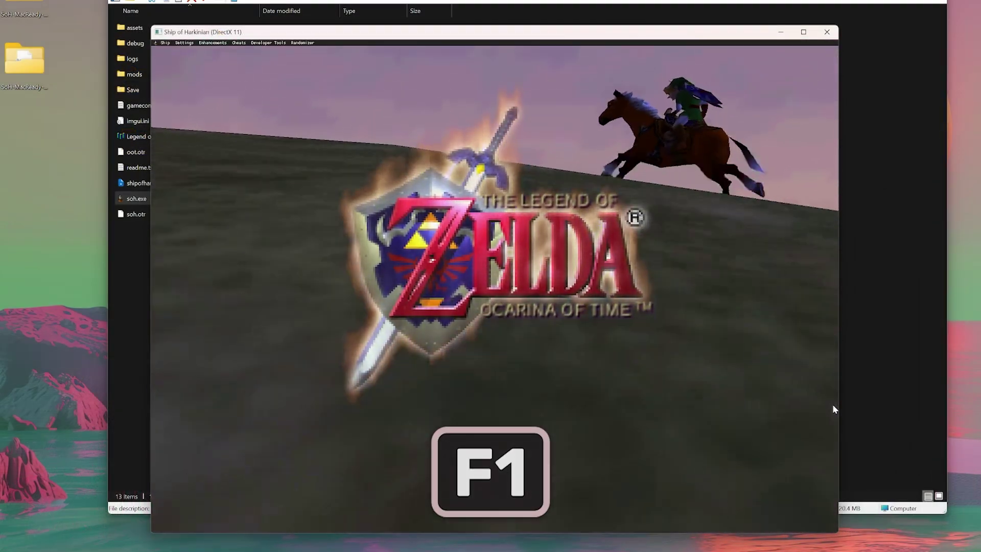
pyautogui.click(186, 43)
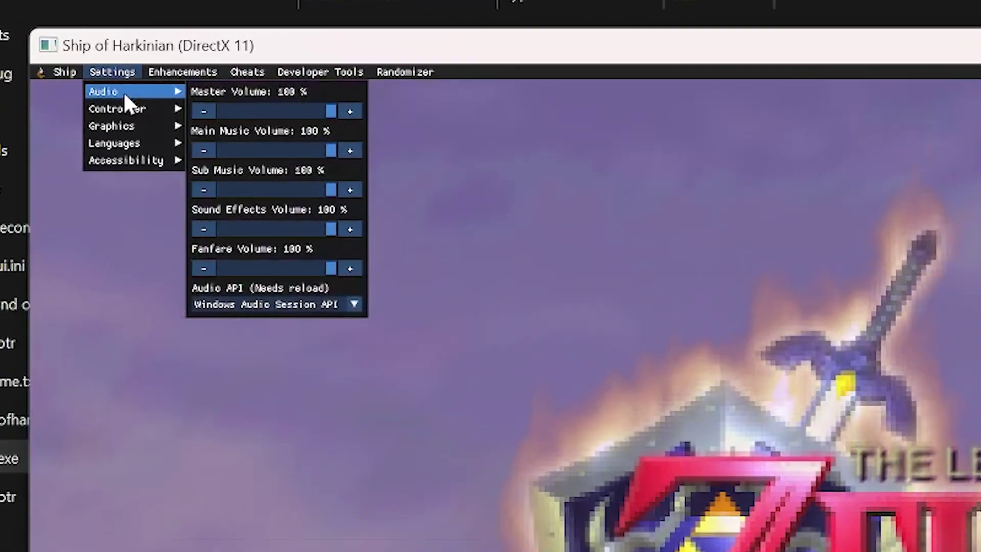
pyautogui.moveTo(190, 57)
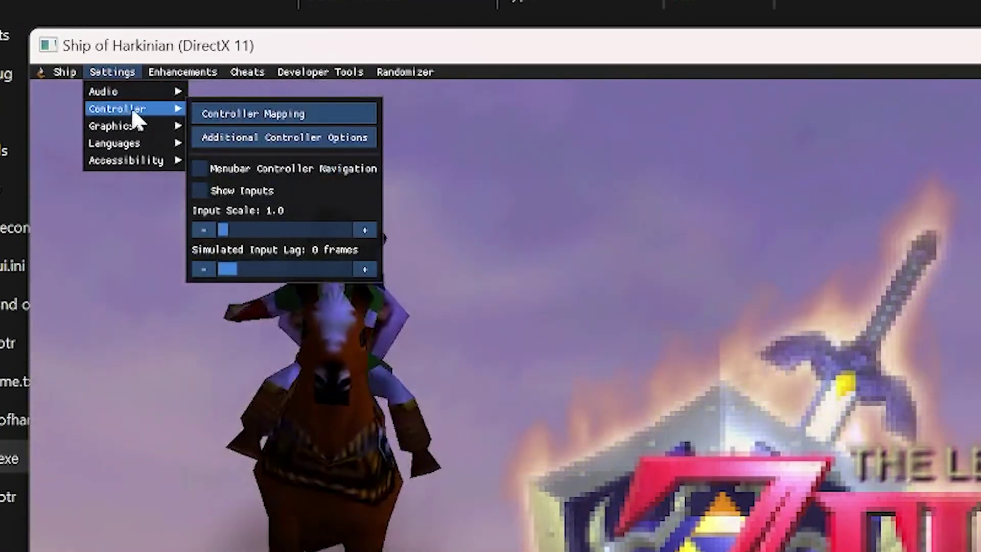
pyautogui.click(209, 114)
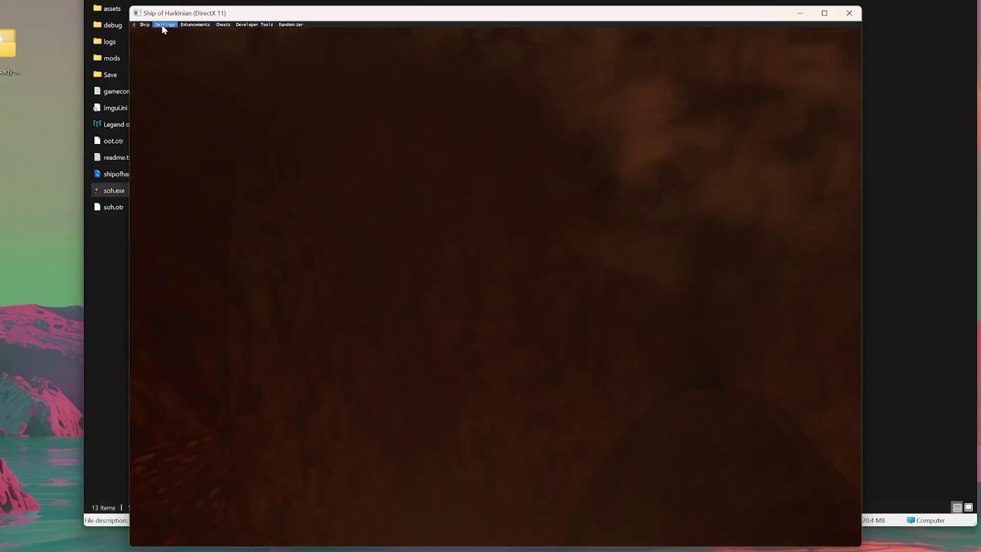
# - Raise the internal resolution above 100 % in the graphics settings
pyautogui.click(162, 25)
pyautogui.moveTo(168, 48)
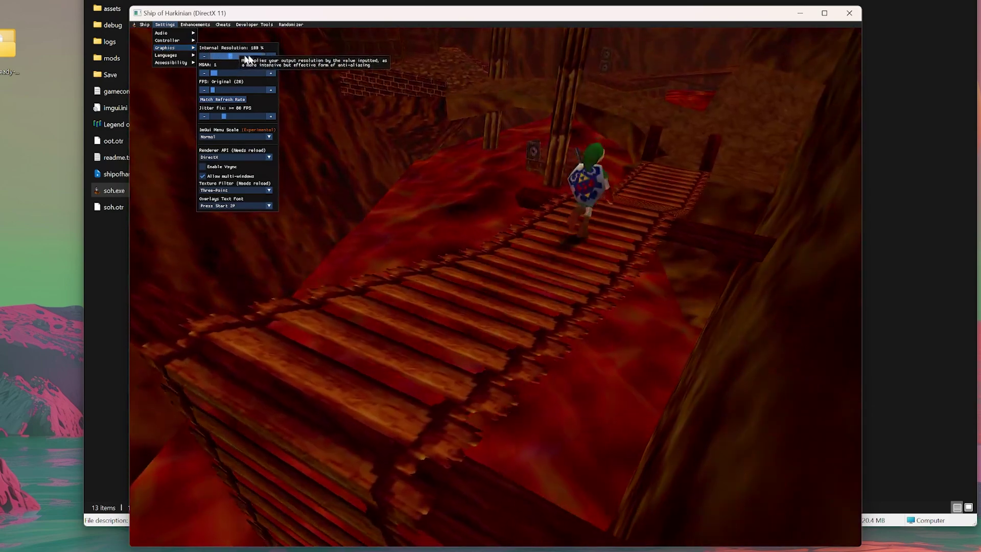
pyautogui.moveTo(238, 58); pyautogui.dragTo(274, 59)
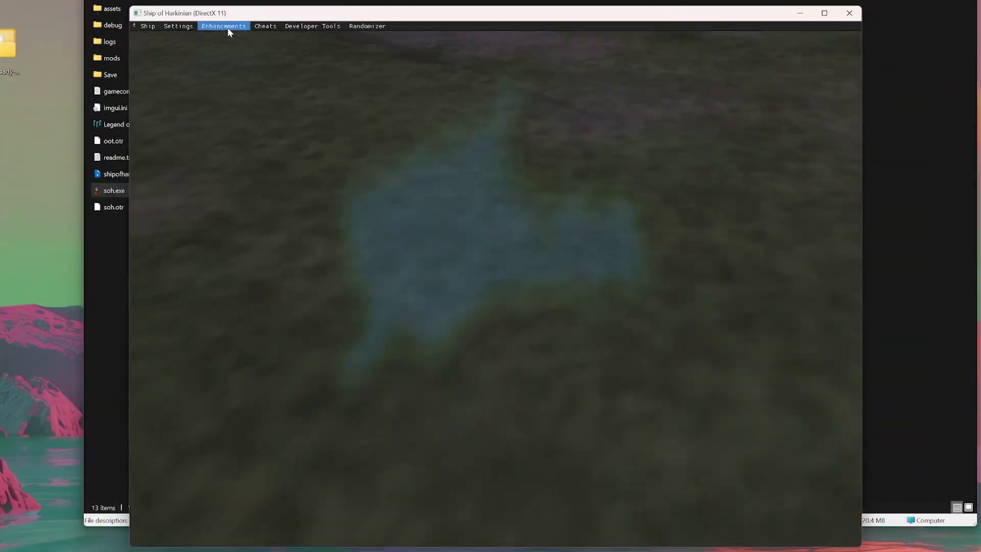
# - Apply the Enhanced preset to the enhancements and look through the gameplay options, including the time savers
pyautogui.click(228, 27)
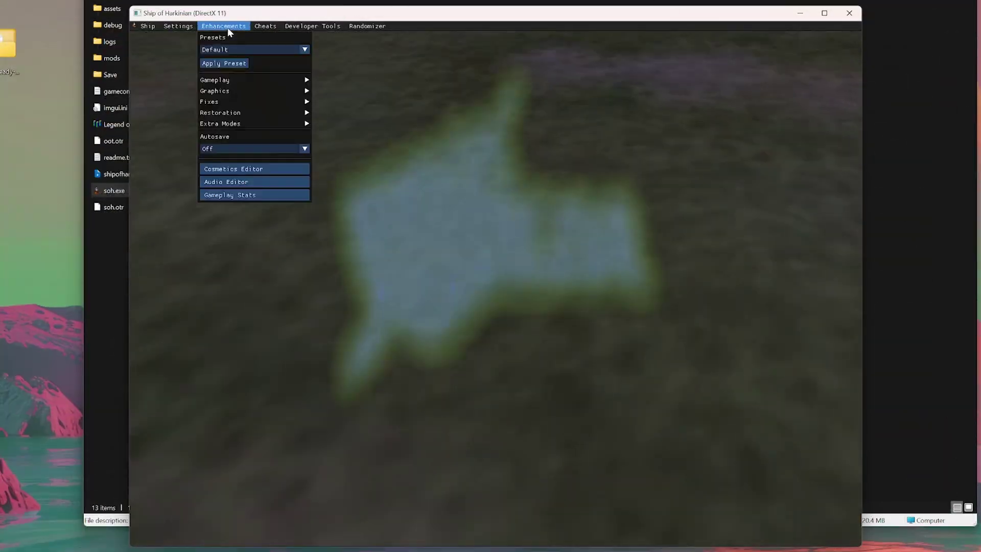
pyautogui.moveTo(228, 48)
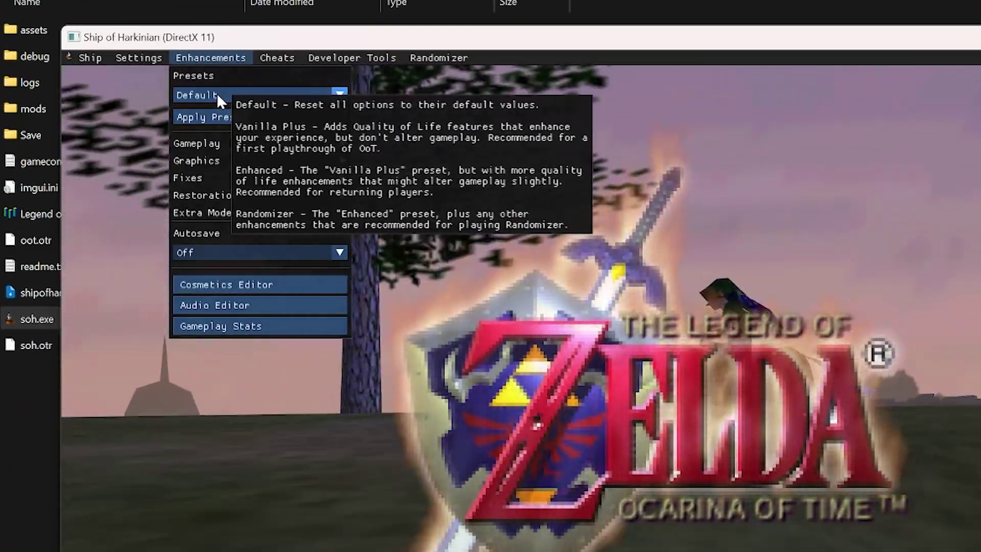
pyautogui.click(216, 93)
pyautogui.click(222, 137)
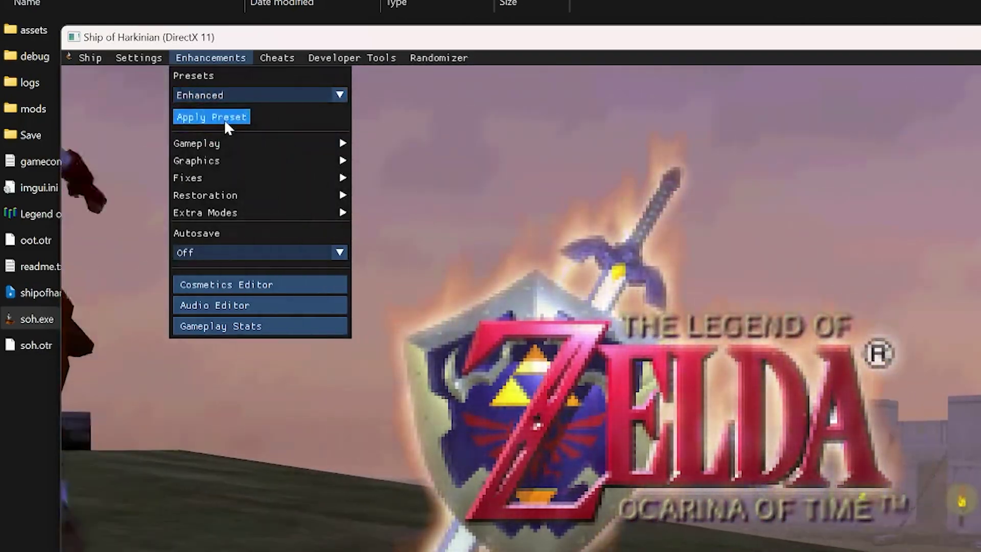
pyautogui.click(224, 118)
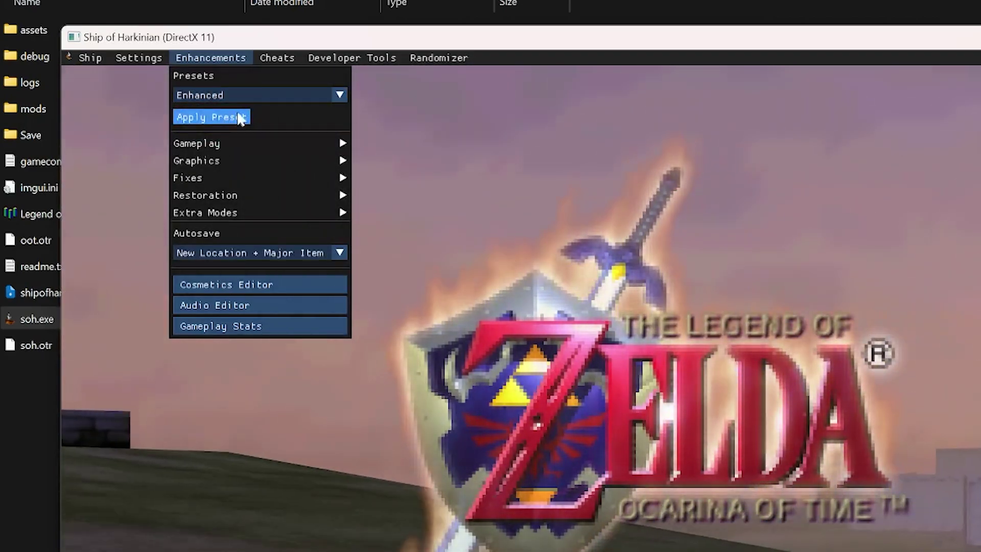
pyautogui.moveTo(253, 144)
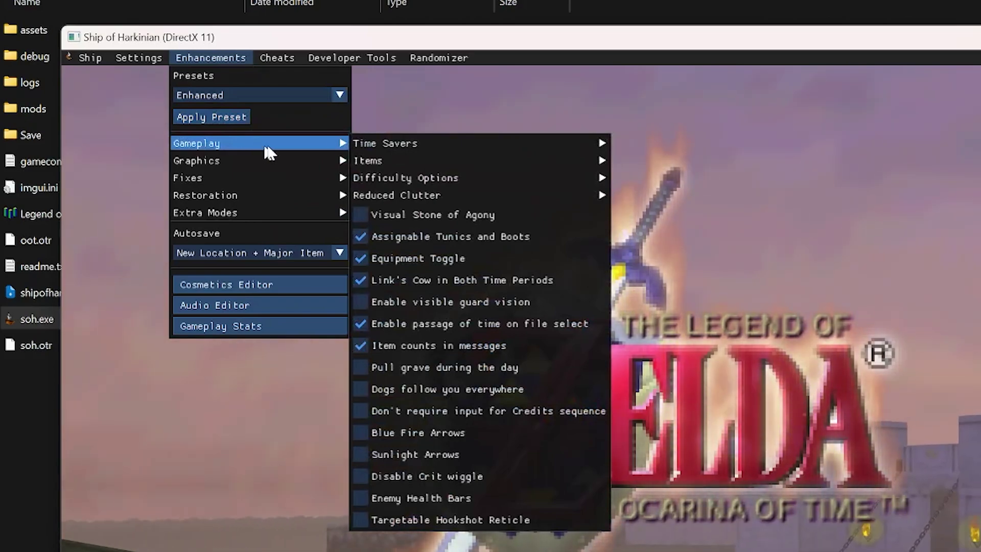
pyautogui.moveTo(373, 145)
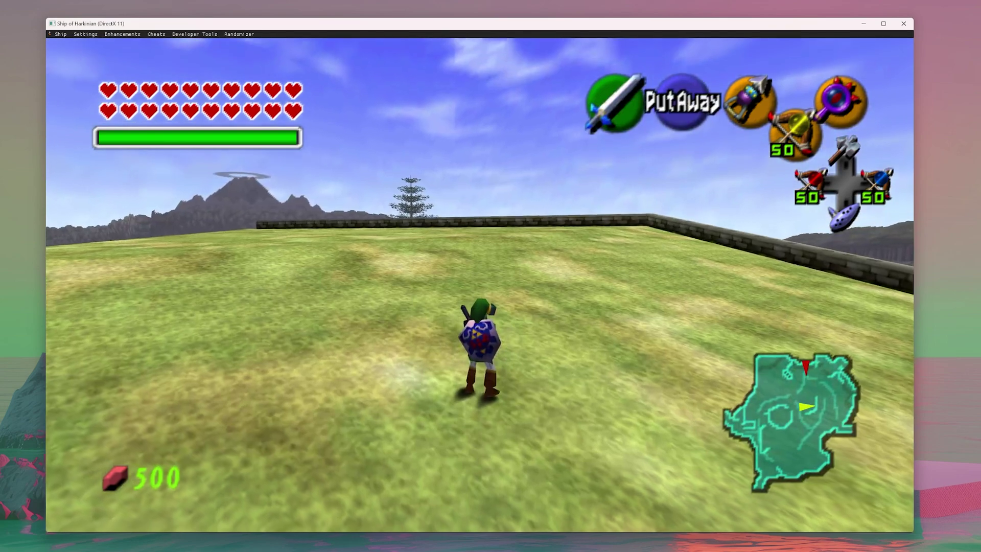
# - Fire one arrow with the equipped bow in the open field and try the hookshot
pyautogui.press('Down')
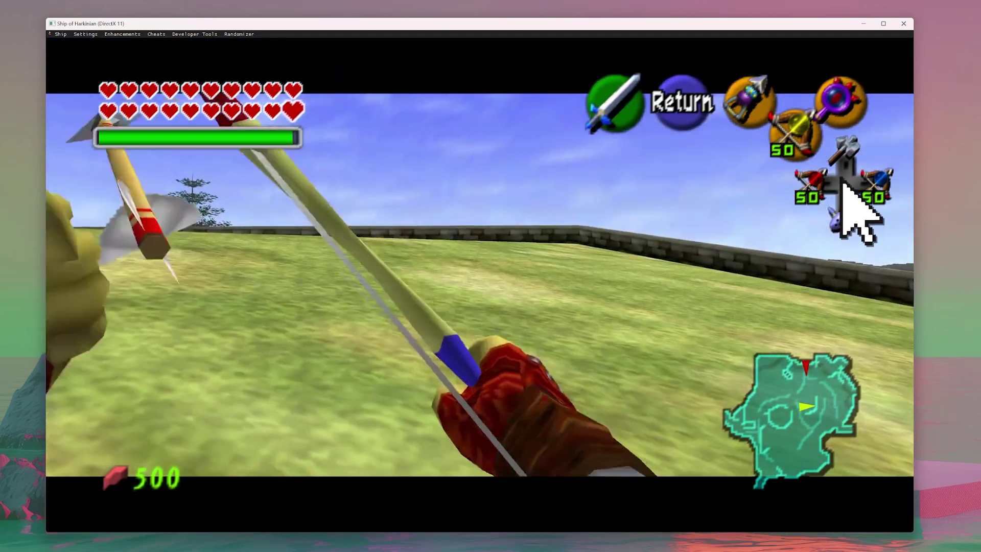
pyautogui.press('Down')
pyautogui.press('c')
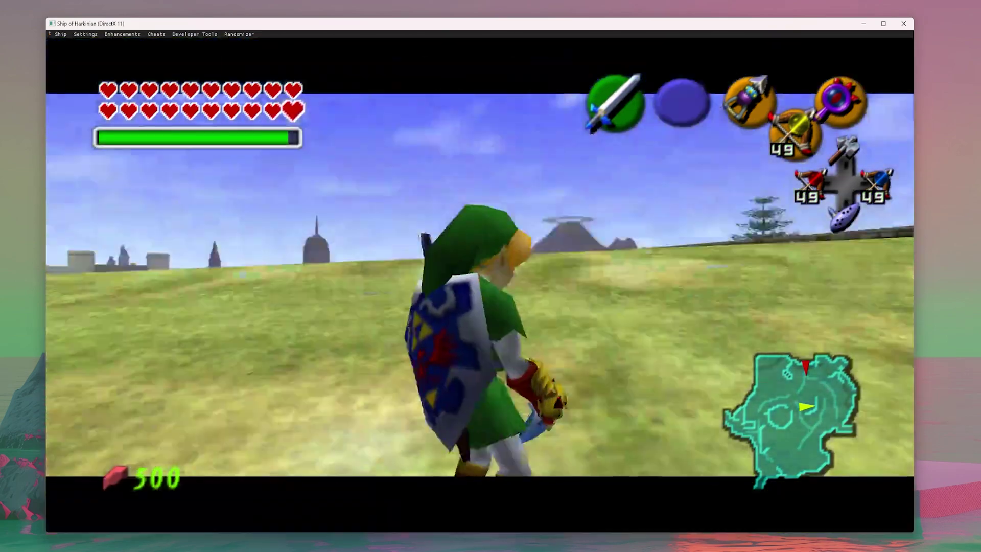
pyautogui.press('Down')
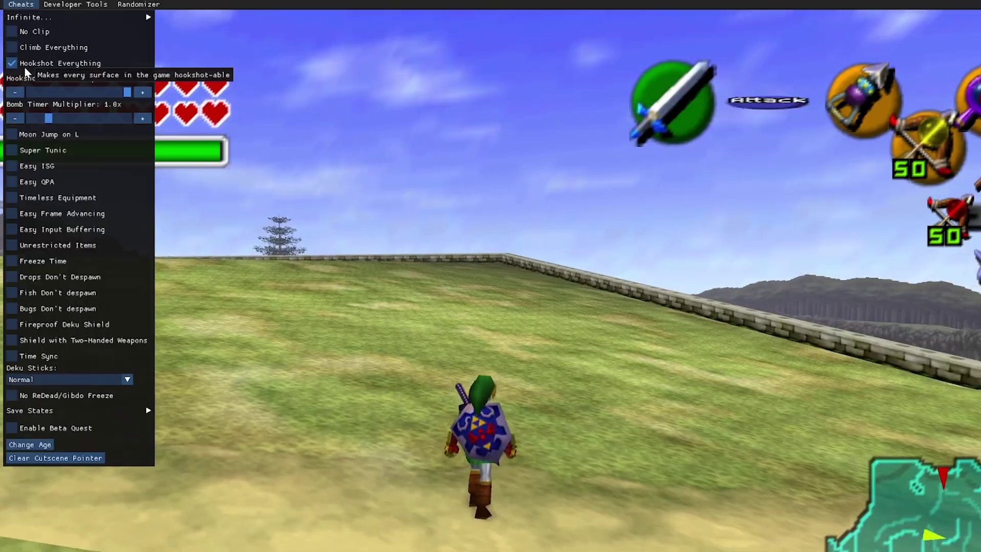
pyautogui.press('Left')
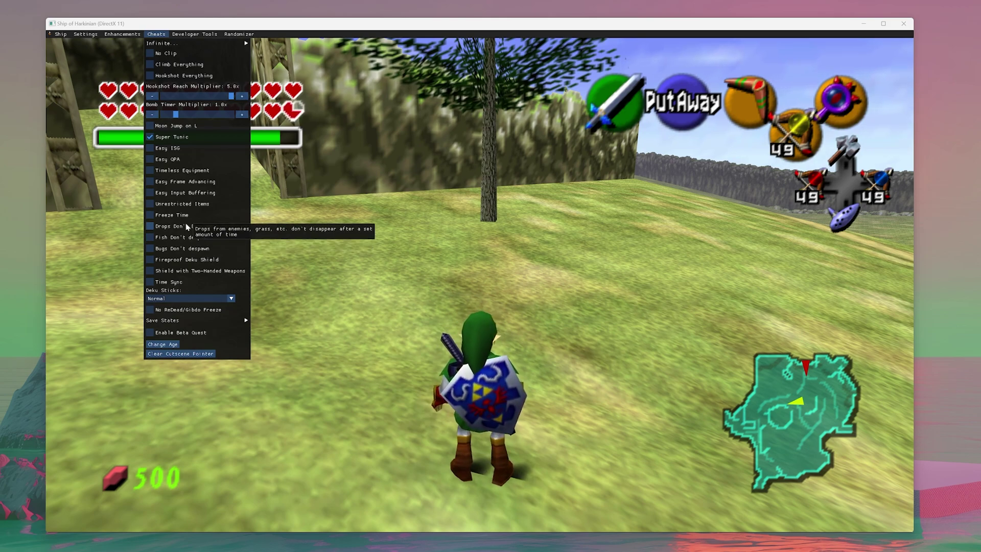
# - Enable the Freeze Time, Moon Jump on L and No Clip cheats
pyautogui.click(183, 217)
pyautogui.click(176, 125)
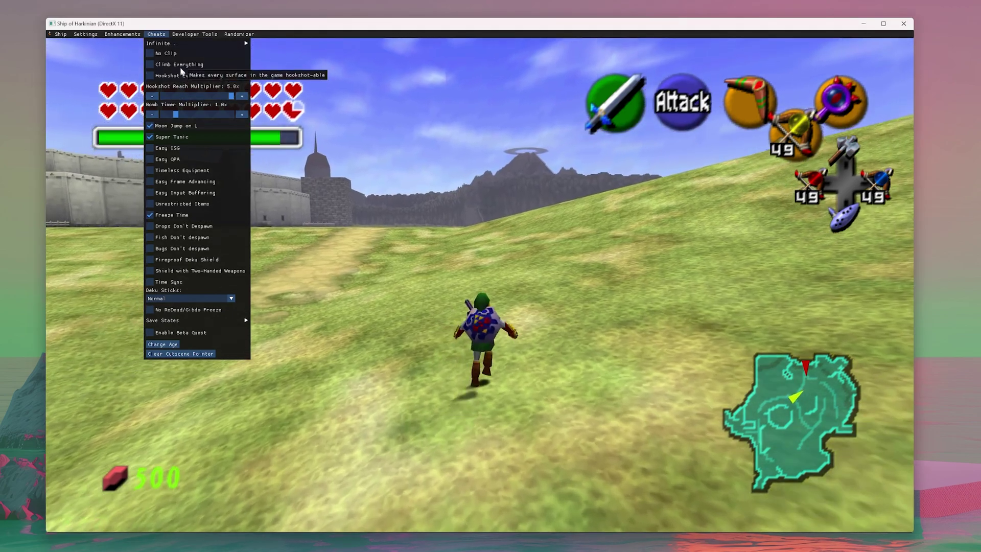
pyautogui.click(170, 54)
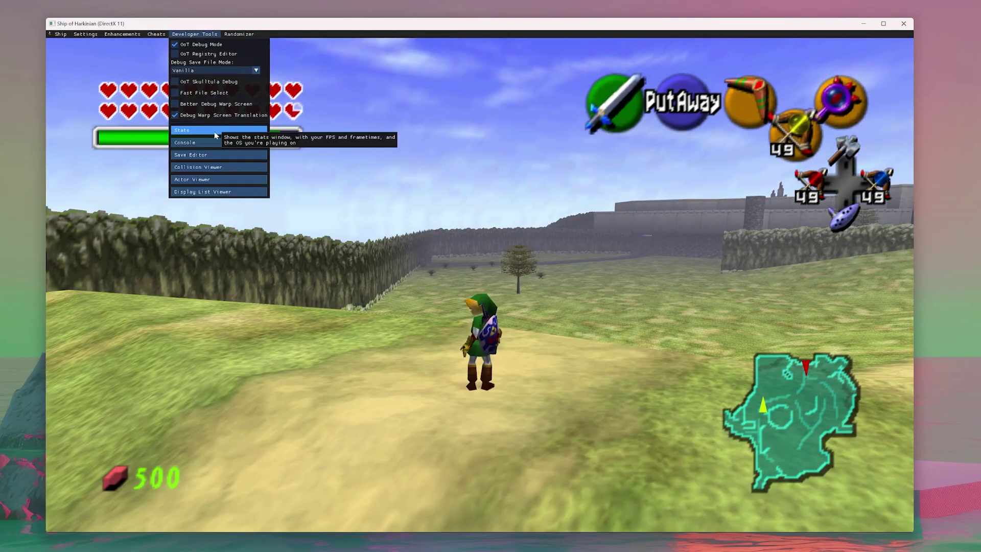
# - Show the debug stats window with platform and frame rate, and hide it again
pyautogui.click(214, 130)
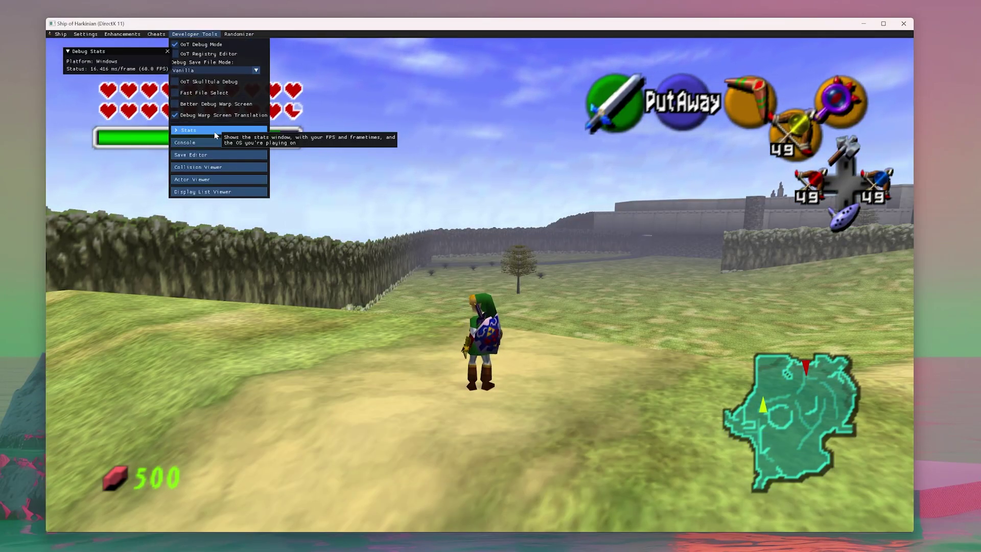
pyautogui.click(214, 131)
# - Enable Enemy Health Bars in the gameplay enhancements
pyautogui.click(123, 34)
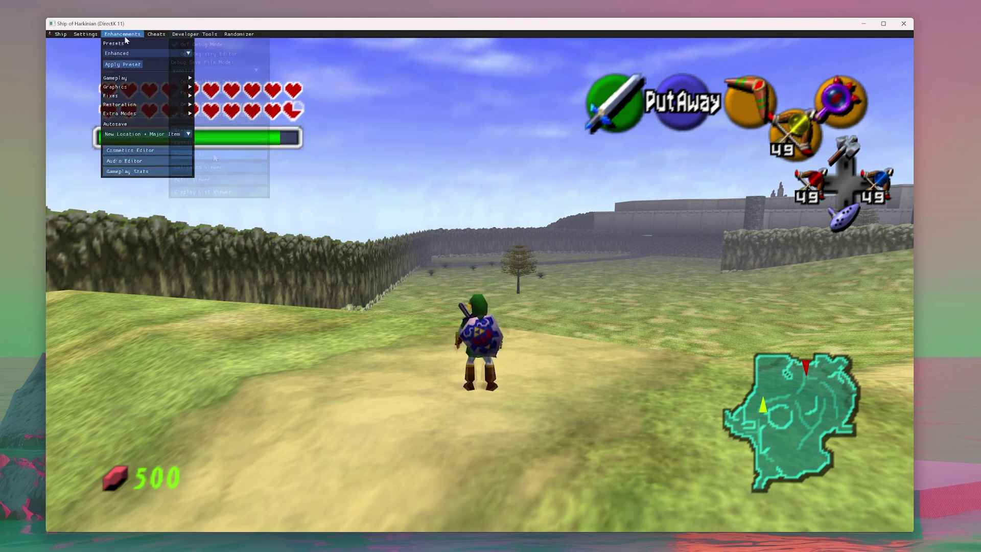
pyautogui.moveTo(132, 80)
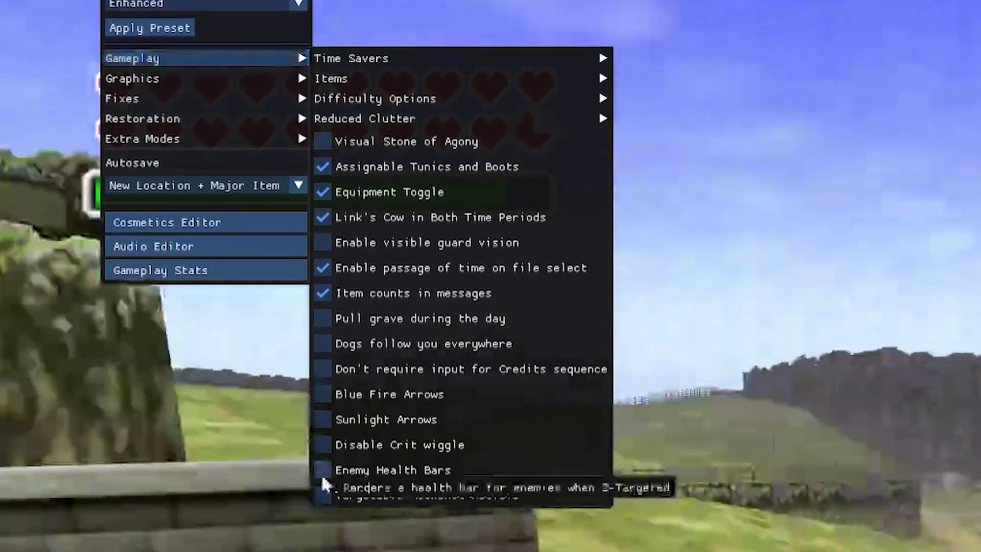
pyautogui.click(322, 471)
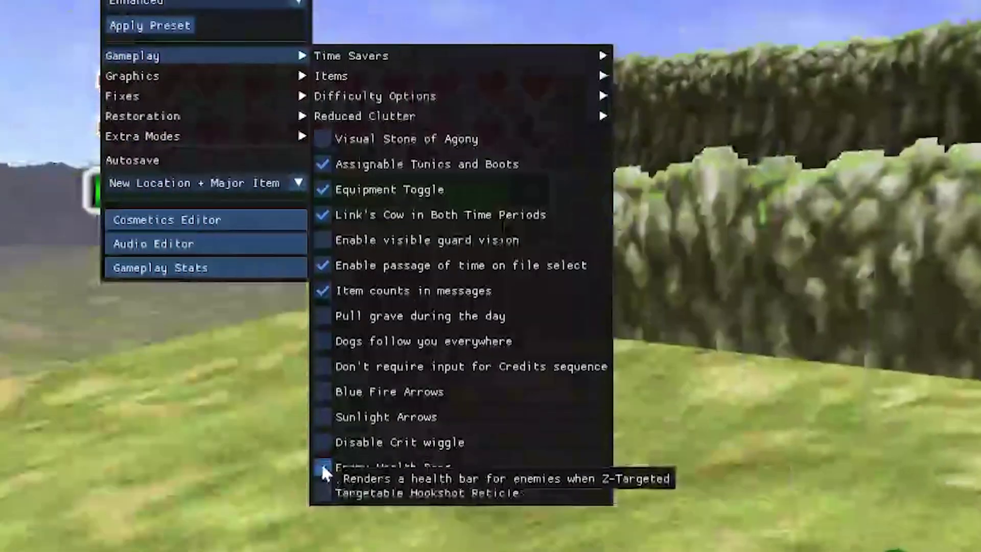